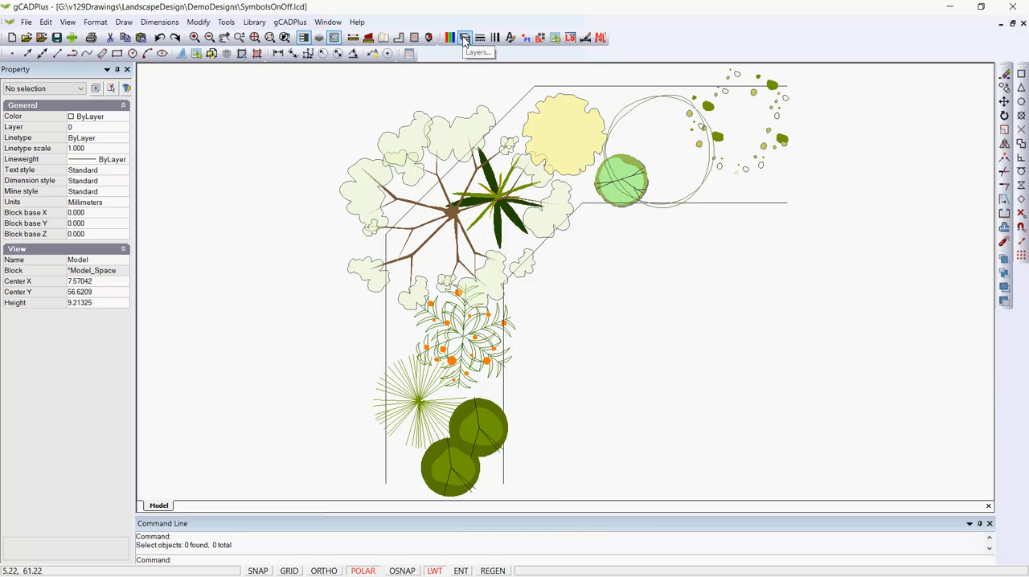
- Turn on the L-PLNT-CONSTRUCTION layer and turn off the L-PLNT-SYMBOL layer
left_click(464, 39)
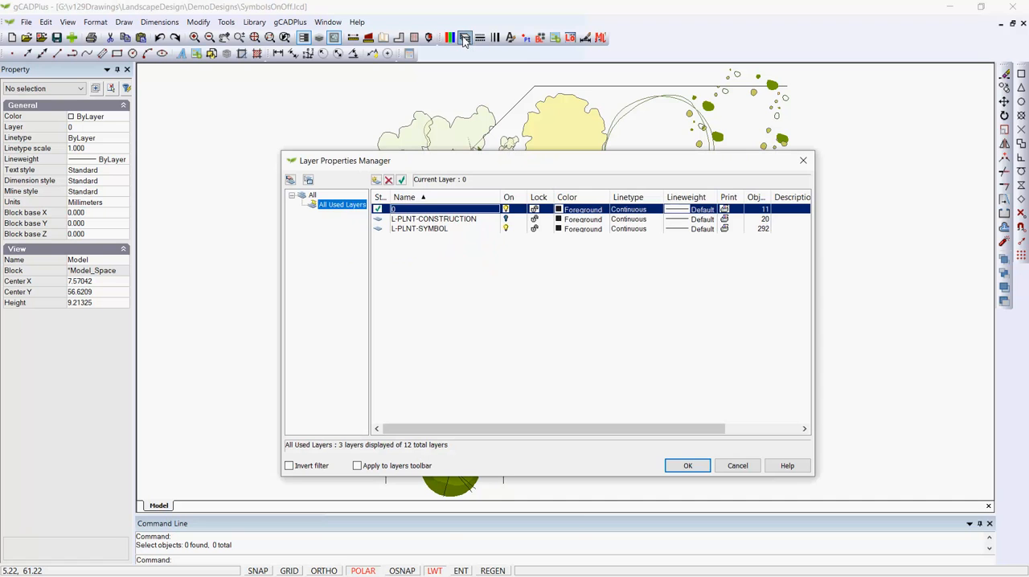
left_click(505, 218)
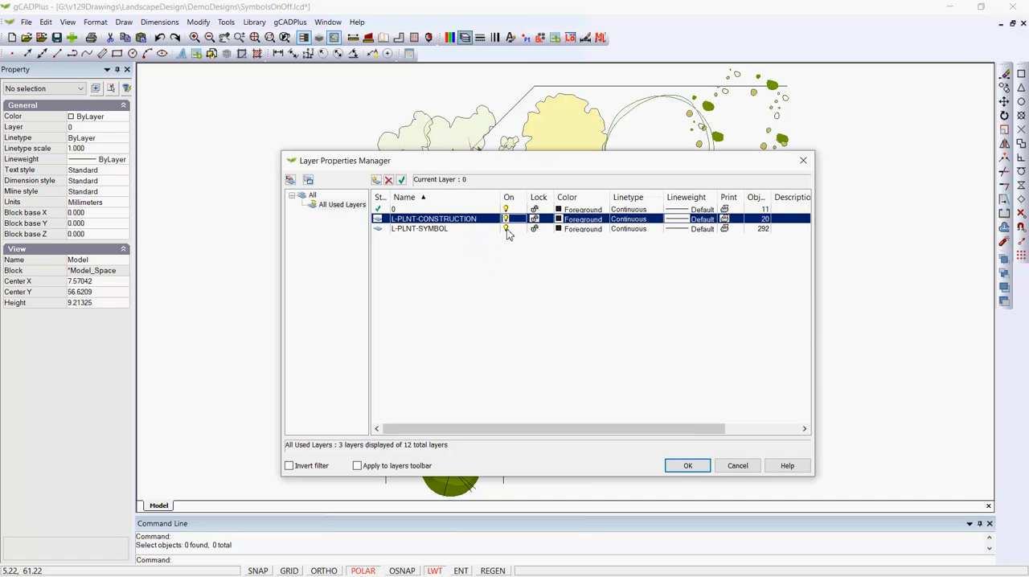
left_click(506, 229)
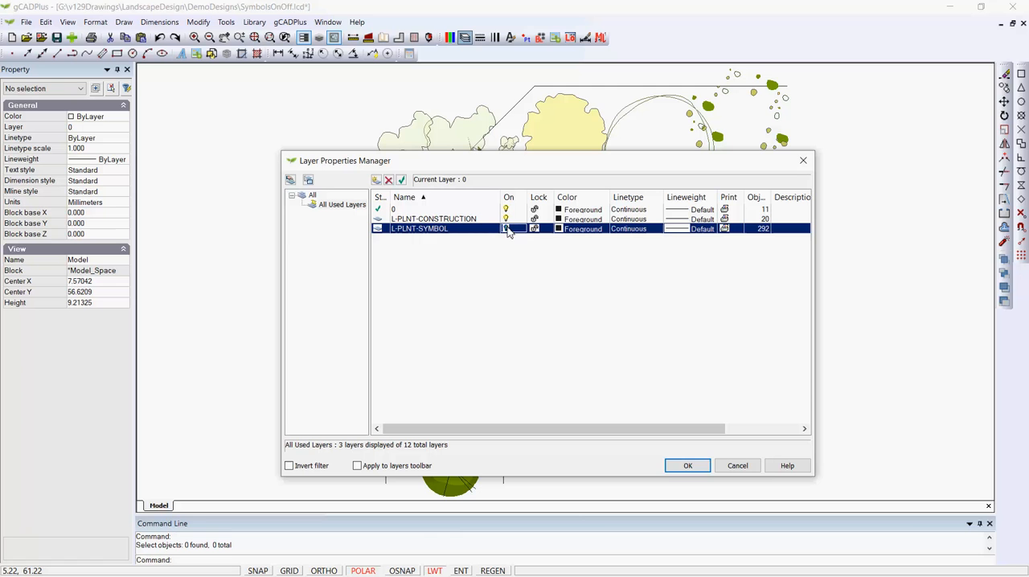
left_click(687, 467)
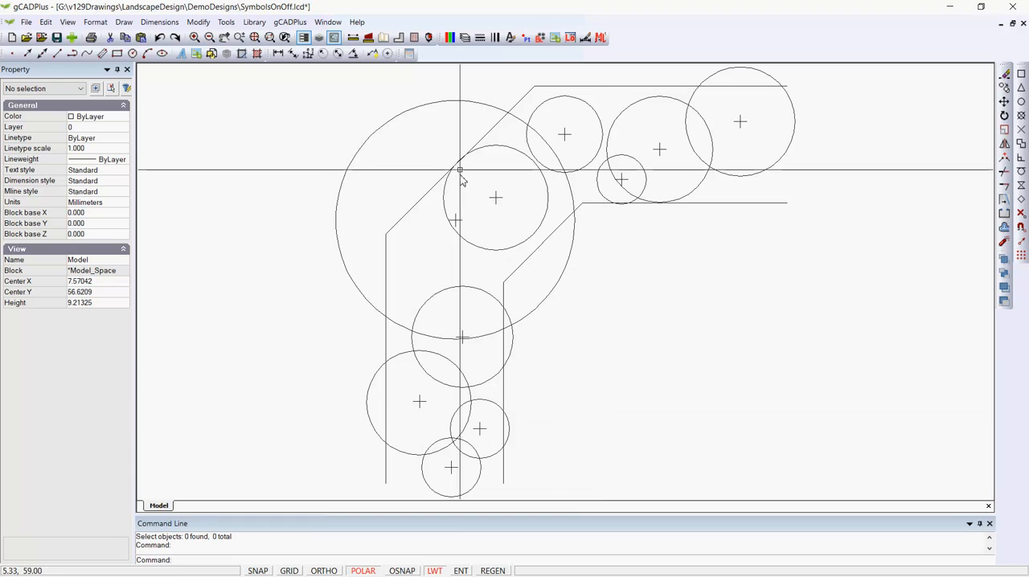
- Switch to the SymbolsSizedGroup.lcd drawing and load UPlantTallTree08.lcd from the TallTrees folder of the Sized plant library
left_click(323, 24)
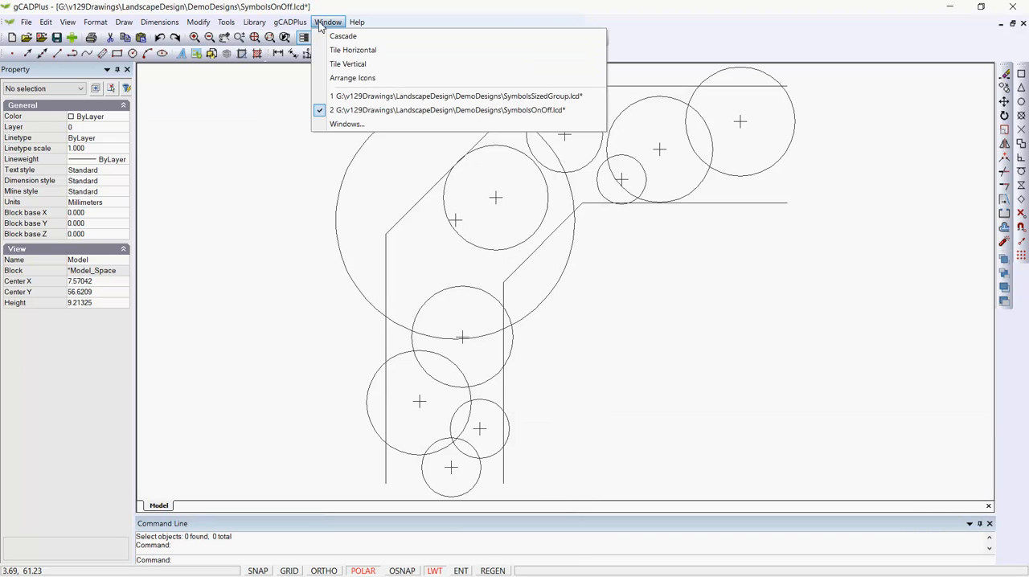
left_click(377, 96)
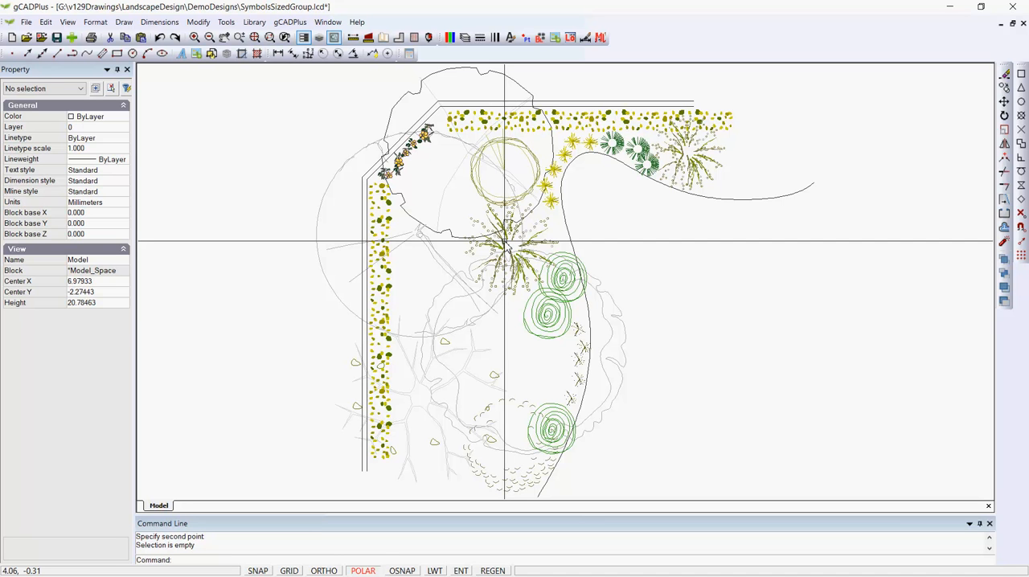
left_click(250, 23)
mouse_move(276, 38)
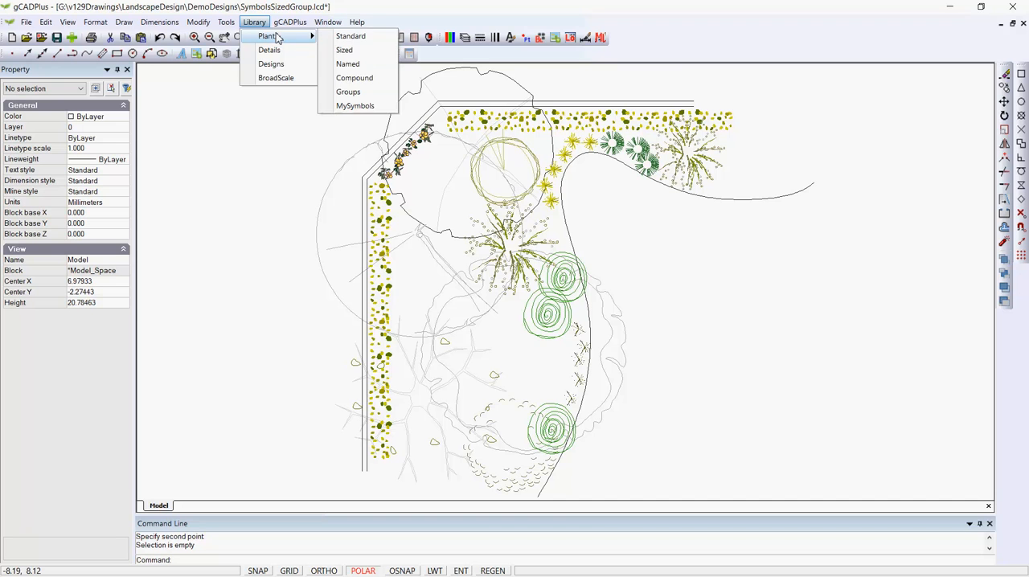
left_click(344, 50)
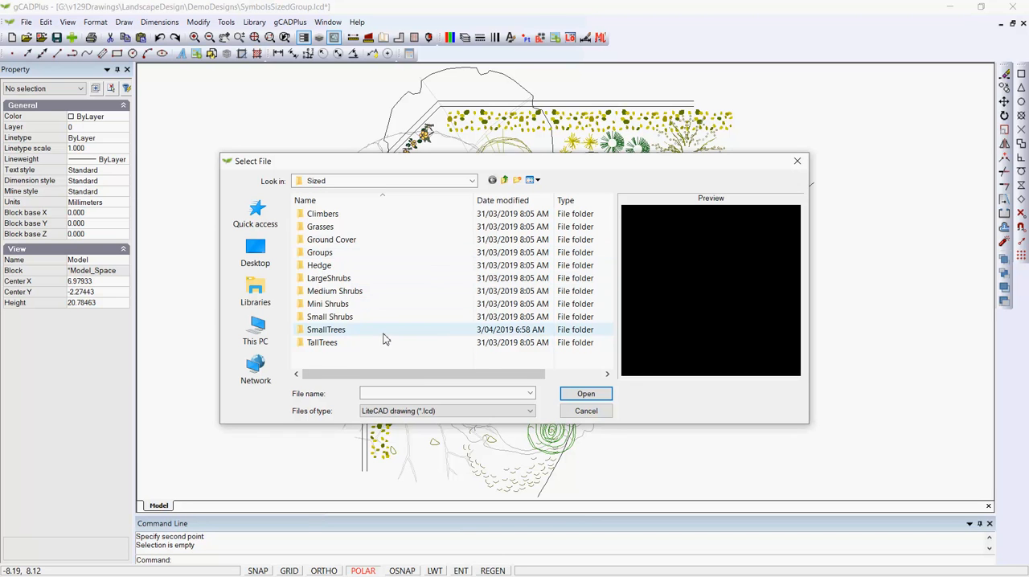
double_click(326, 343)
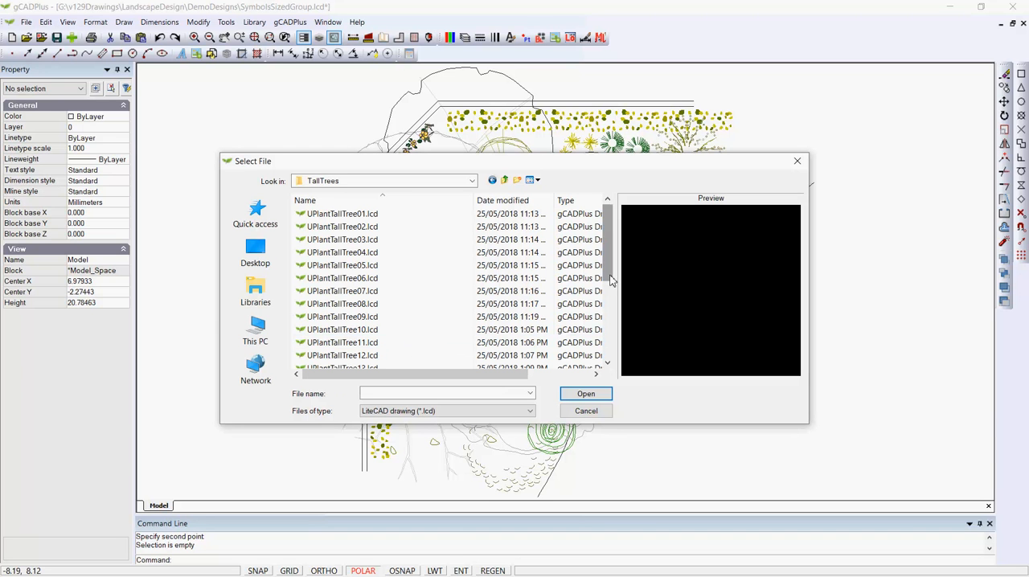
scroll(613, 278, "down", 2)
left_click(354, 241)
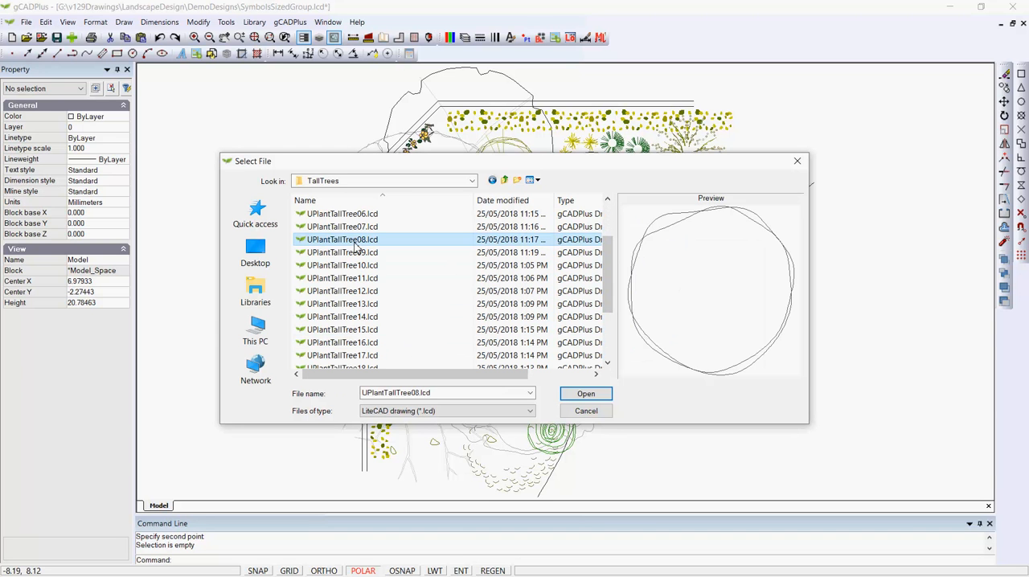
left_click(584, 395)
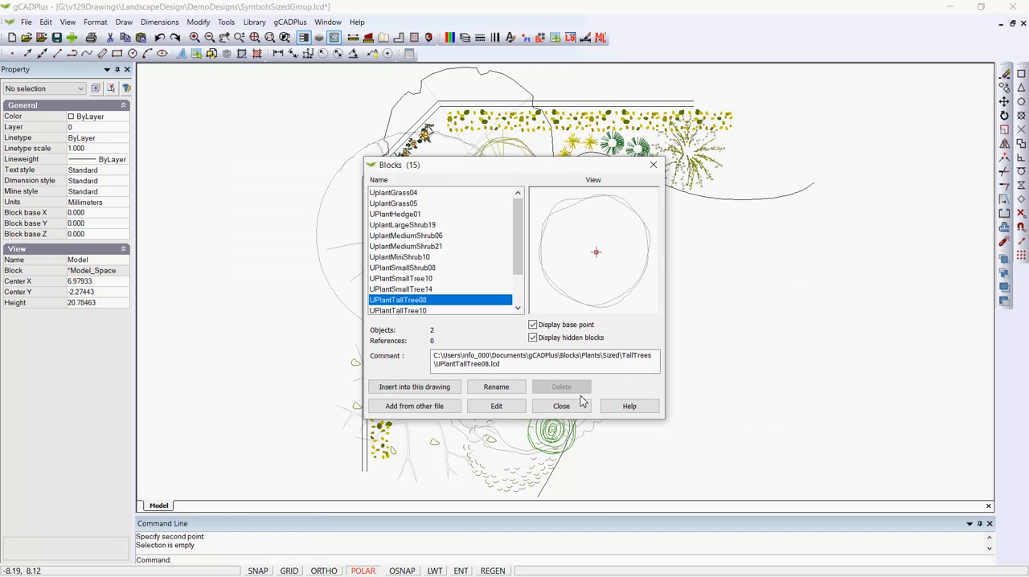
- Insert the UPlantTallTree08 block beyond the end of the upper hedge, at about X 17.15, Y 3.58
left_click(438, 388)
left_click(496, 363)
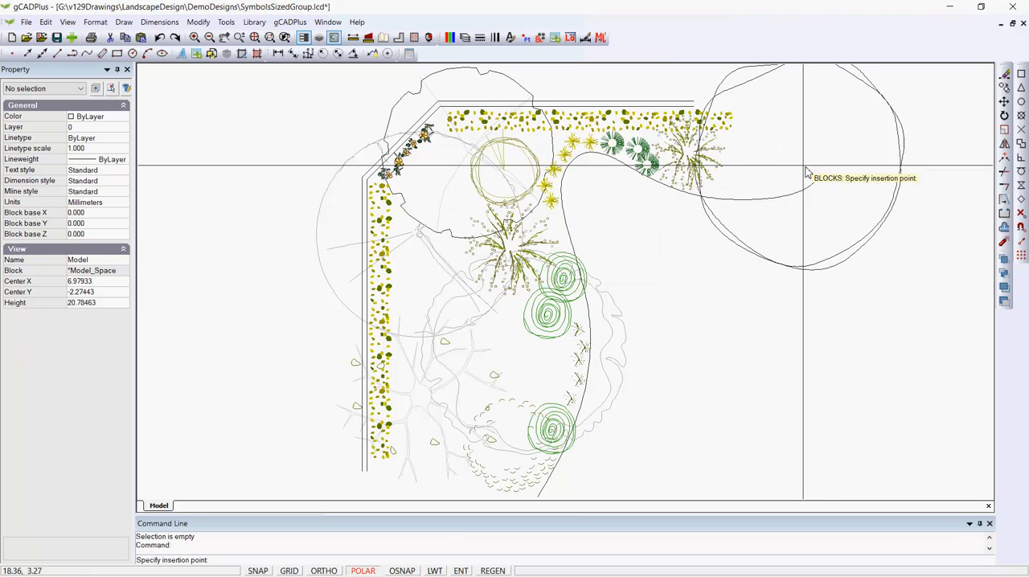
left_click(778, 161)
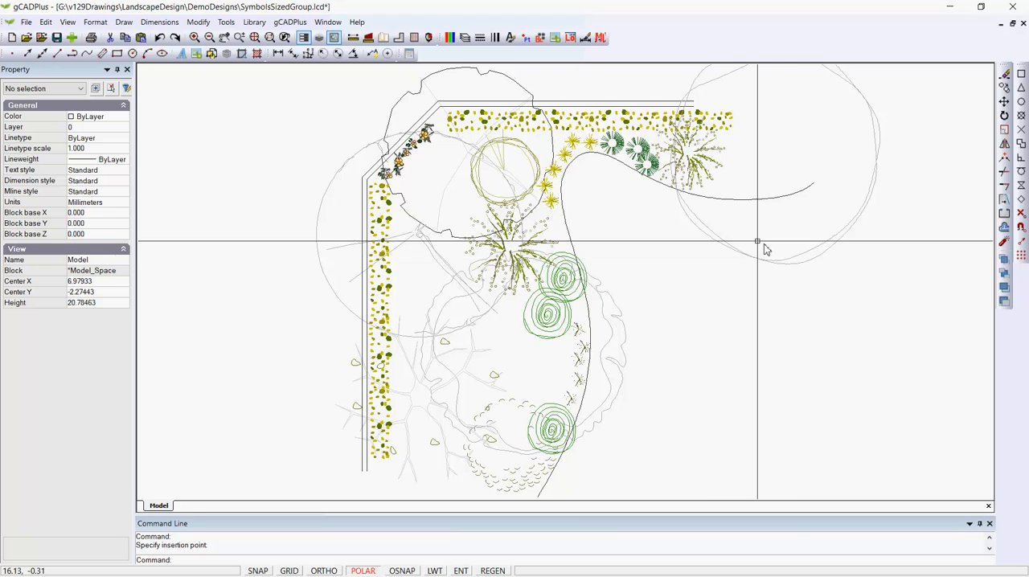
- Change the TallTree layer's color to index color 254
left_click(465, 38)
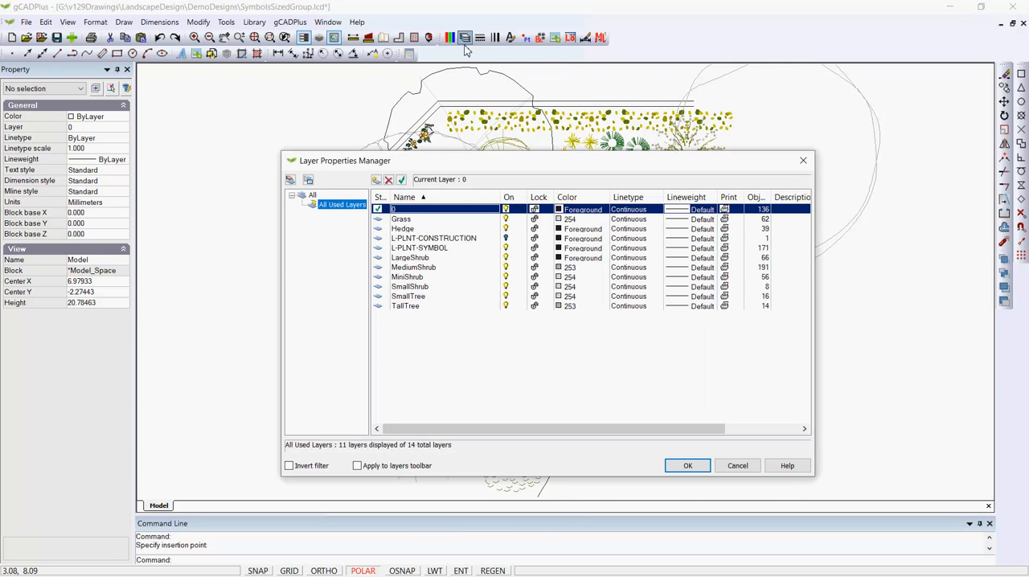
left_click(567, 308)
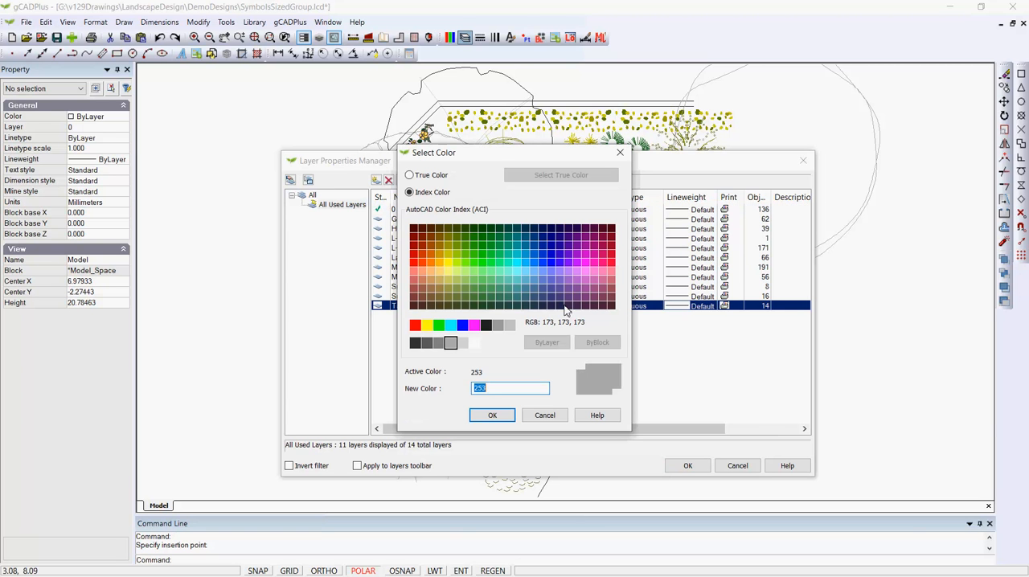
left_click(463, 346)
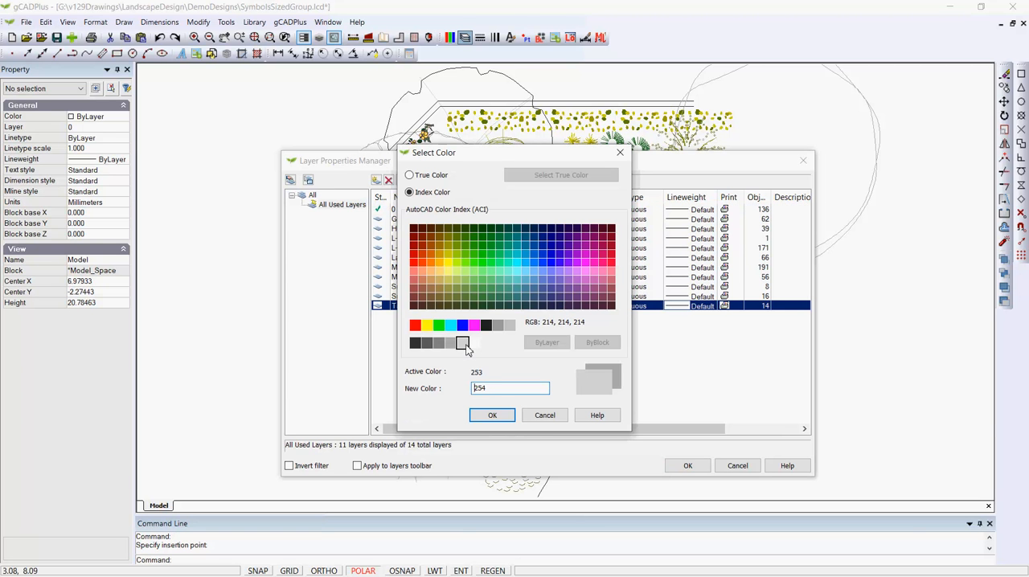
left_click(491, 414)
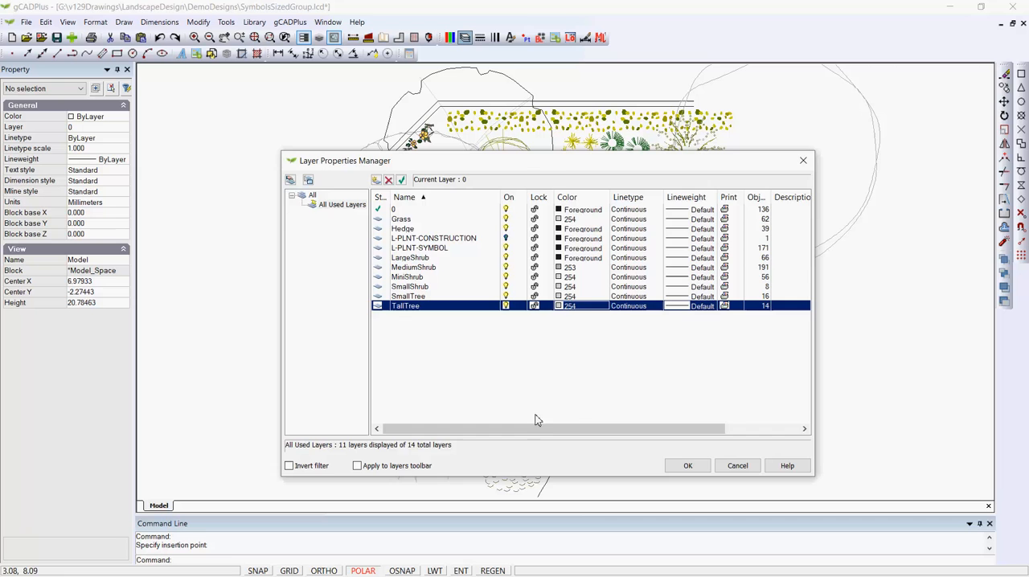
left_click(688, 467)
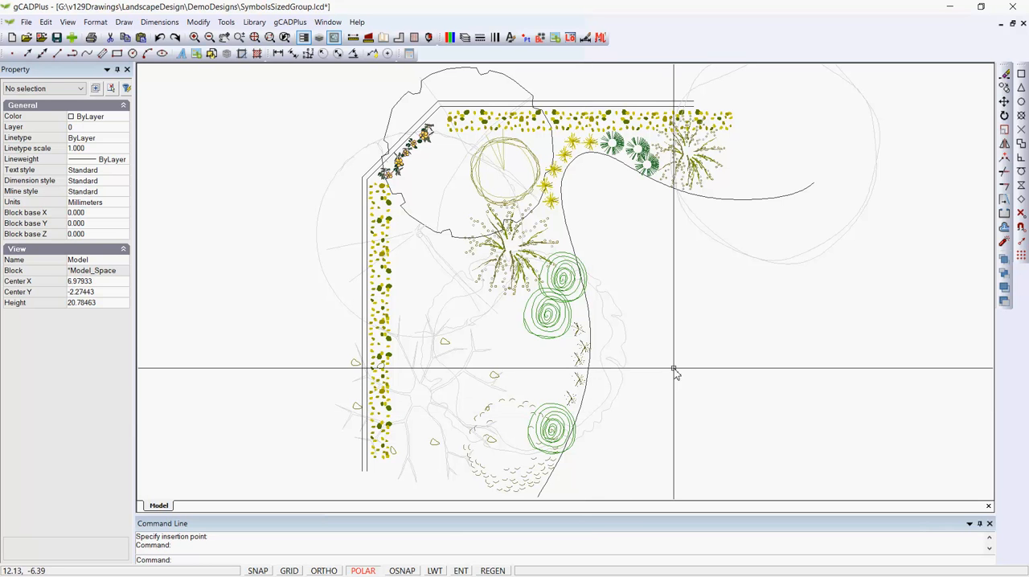
- Open the black-outlined small tree block at the bed's upper corner for block editing
left_click(518, 85)
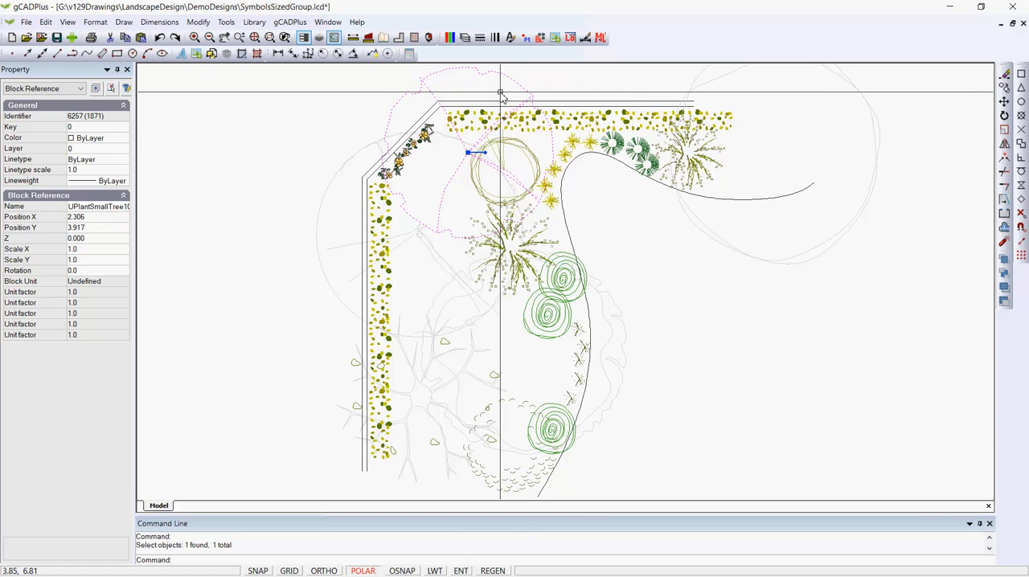
right_click(500, 93)
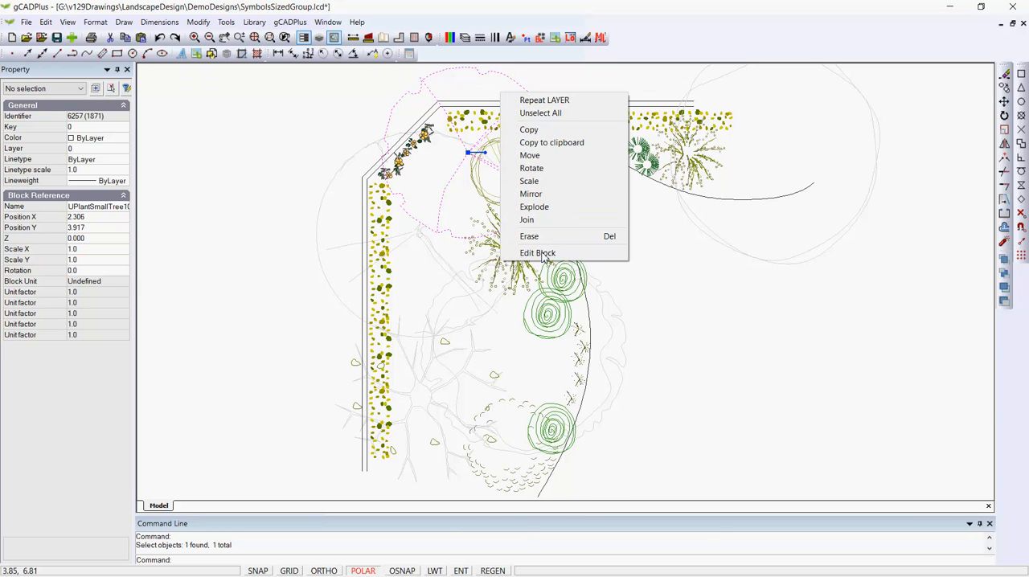
left_click(538, 253)
- Assign the tree block's outer canopy polyline to the SmallTree layer and close the block editor
left_click(478, 85)
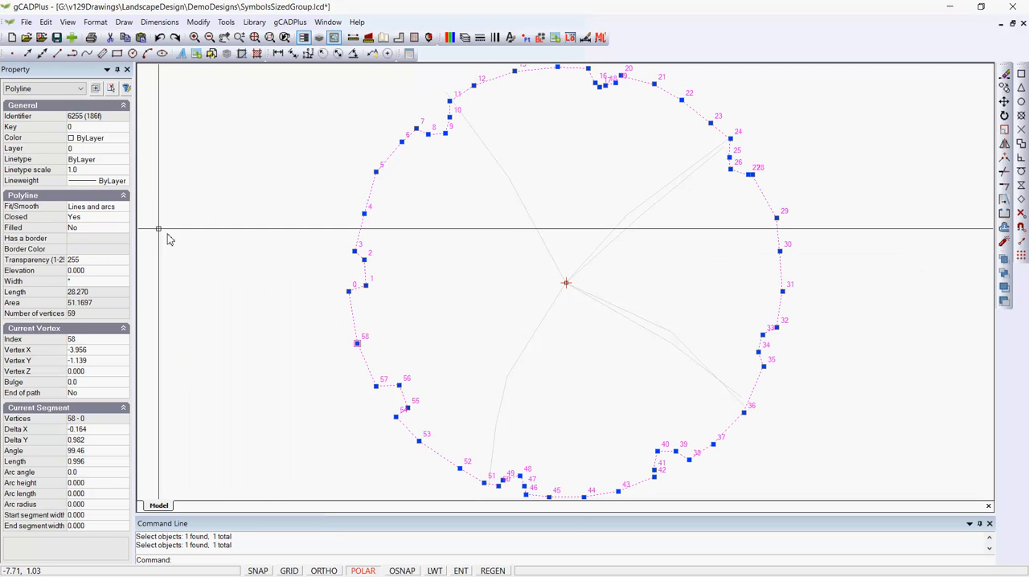
left_click(125, 150)
left_click(124, 150)
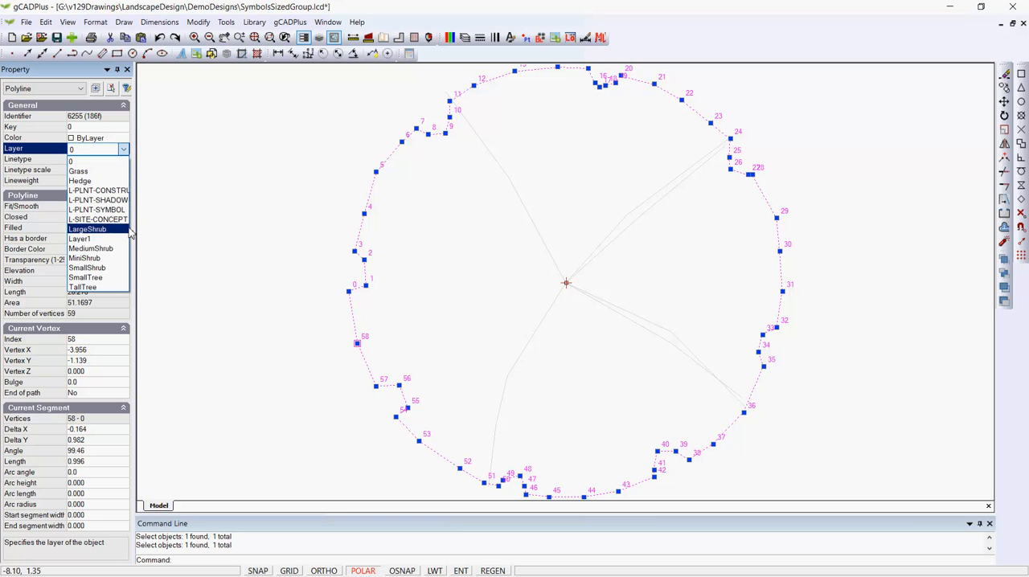
left_click(95, 278)
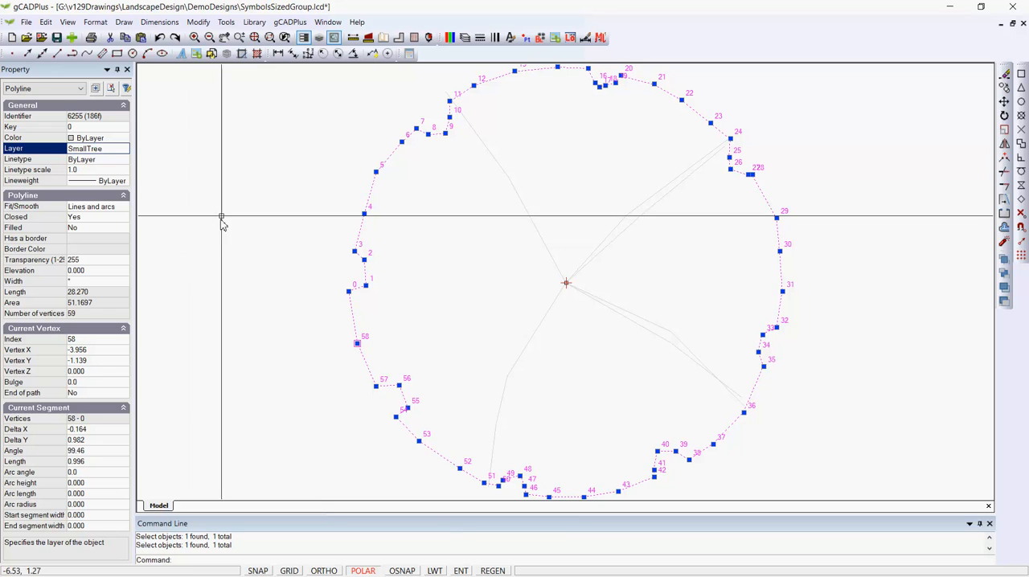
key("Escape")
right_click(250, 176)
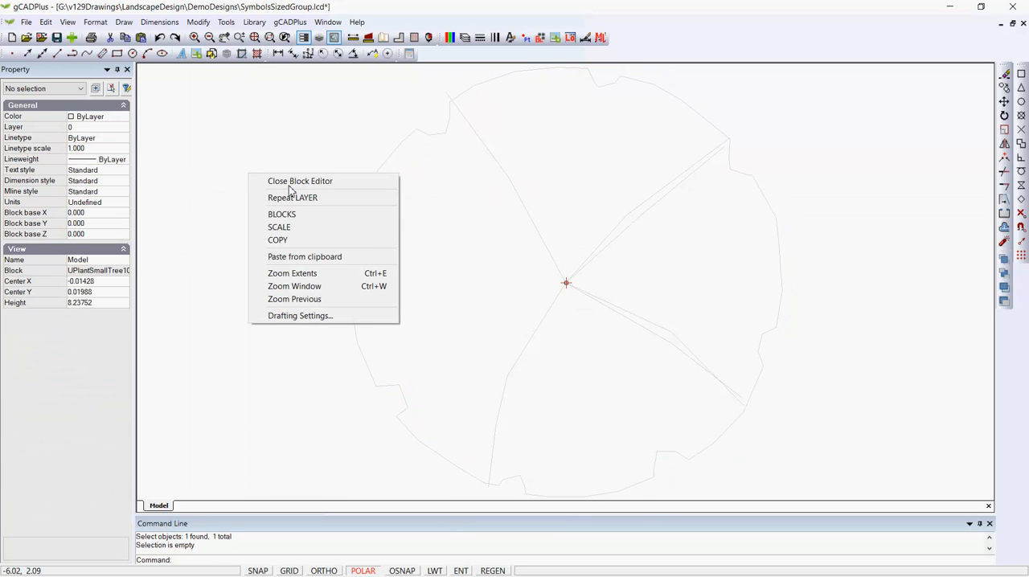
left_click(293, 182)
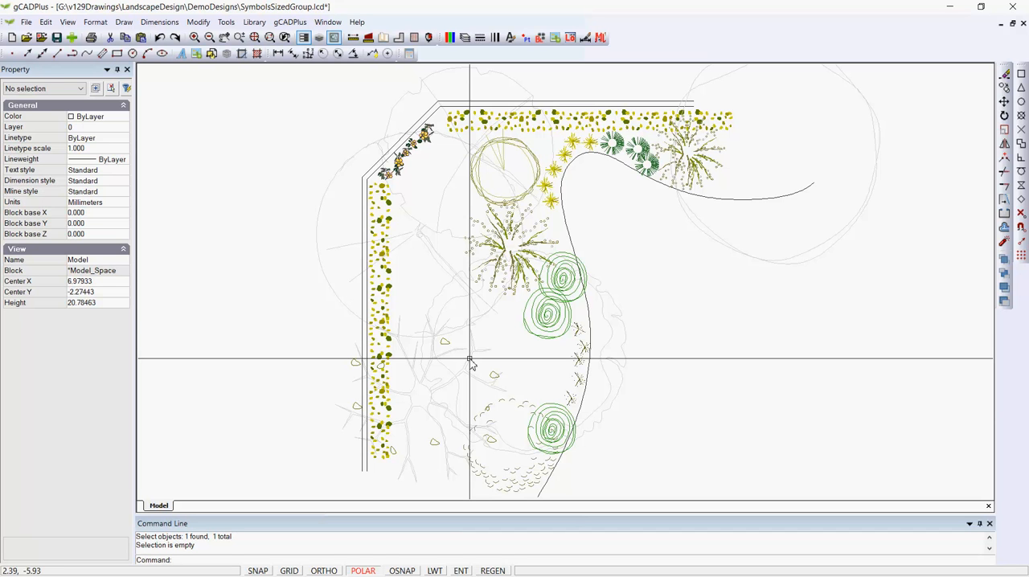
- Load UplantMiniShrub11.lcd from the Mini Shrubs folder of the Sized plant library
left_click(254, 22)
mouse_move(314, 38)
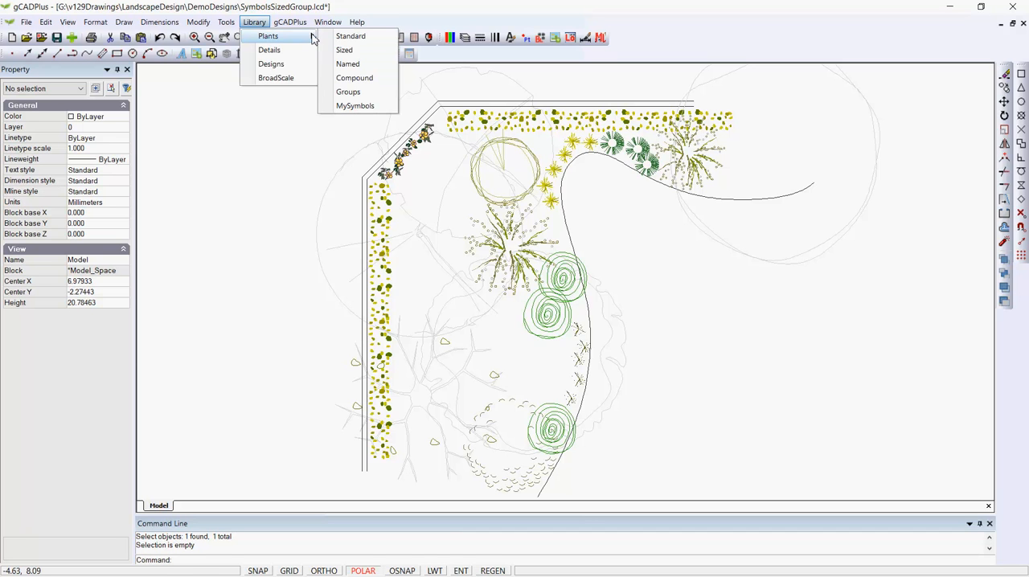
left_click(344, 50)
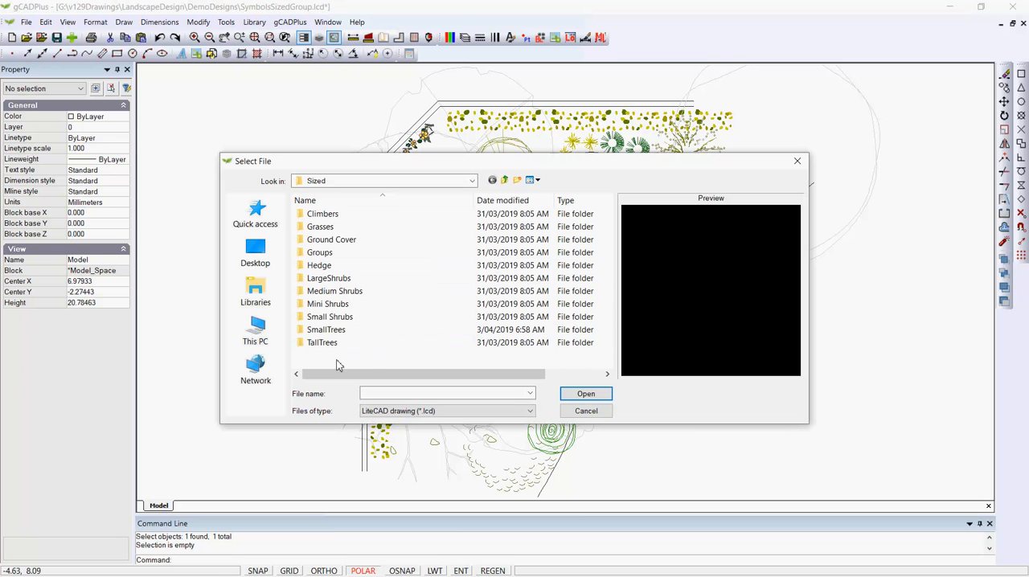
double_click(306, 305)
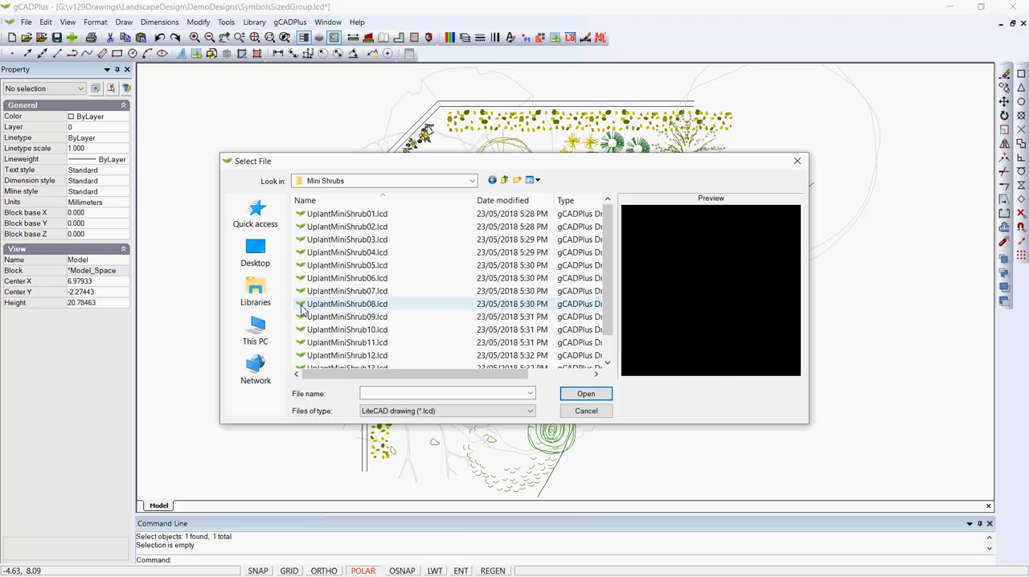
left_click(364, 329)
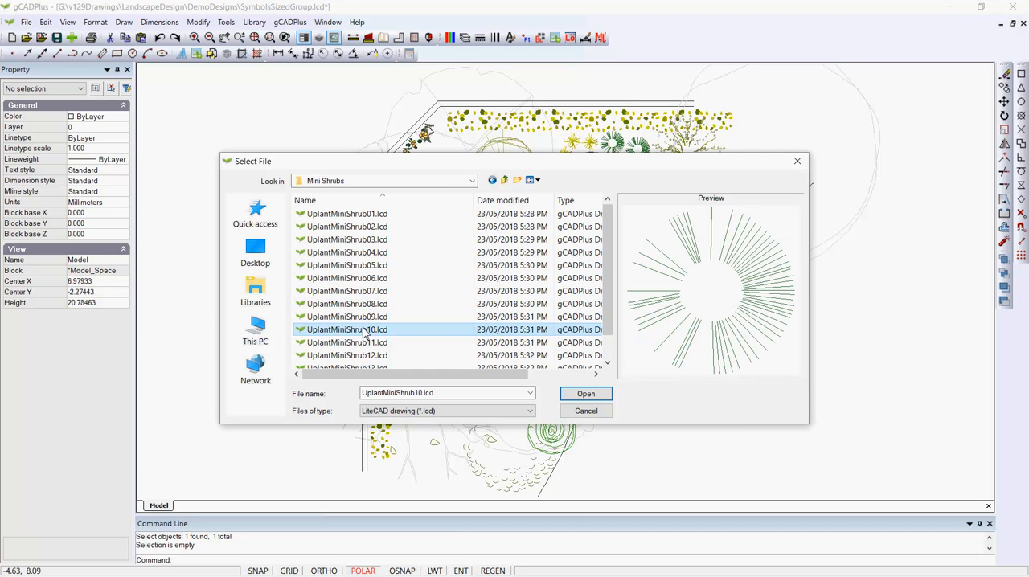
left_click(382, 344)
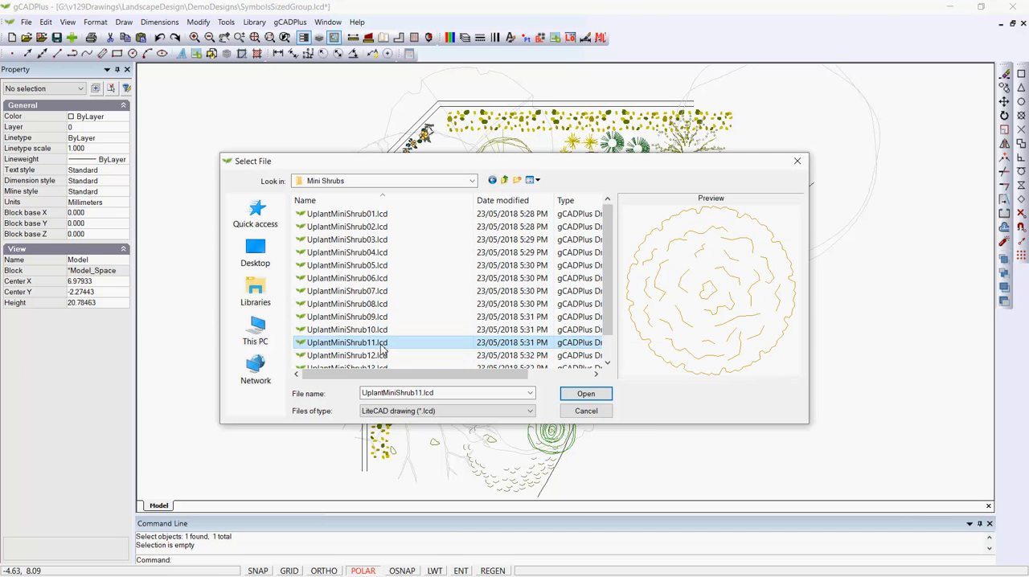
left_click(585, 393)
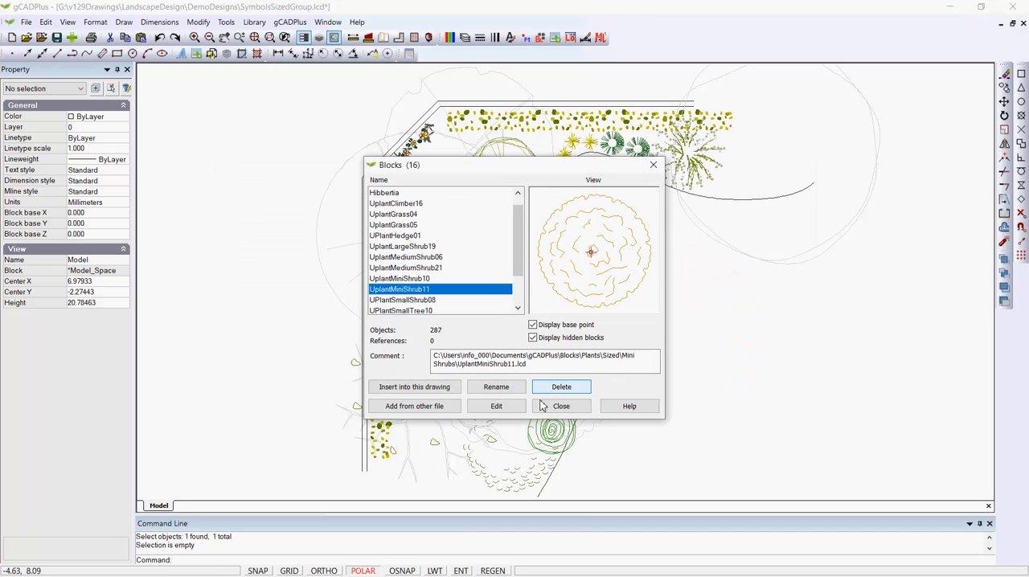
- Insert the UplantMiniShrub11 block at scale 1.0 on the curved bed edge, between the yellow grasses and the upper green spiral shrub
left_click(440, 387)
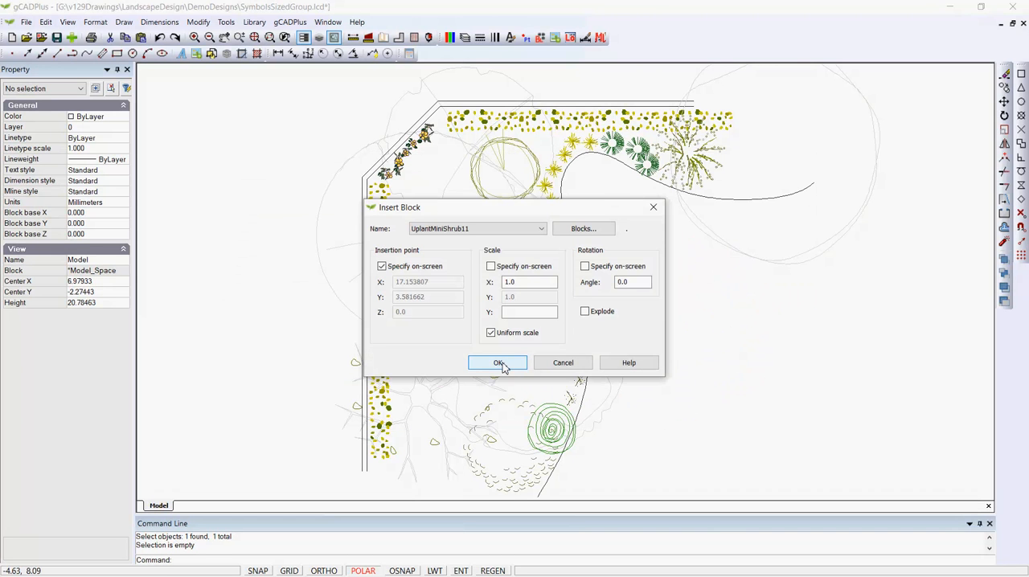
left_click(497, 364)
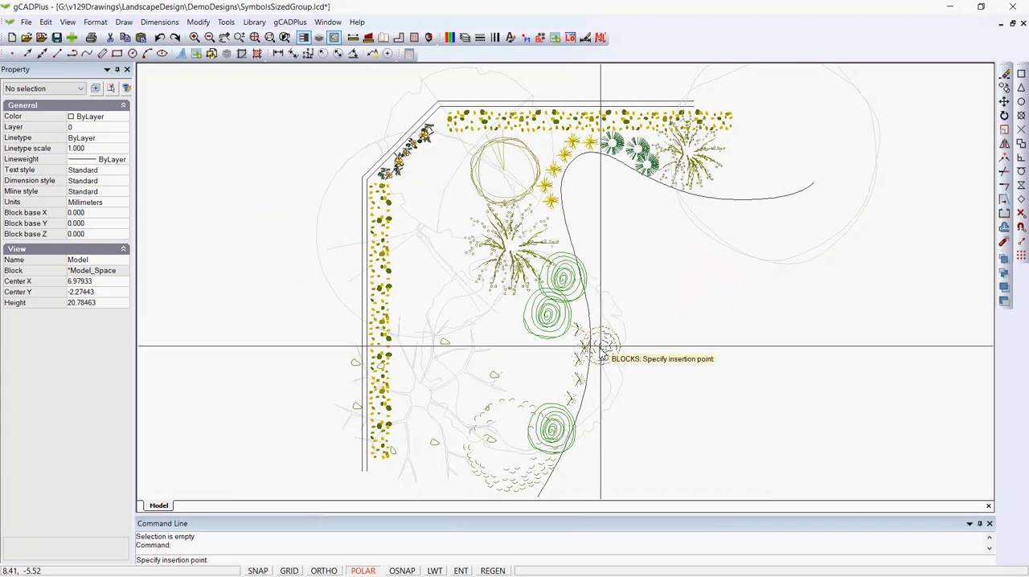
left_click(556, 228)
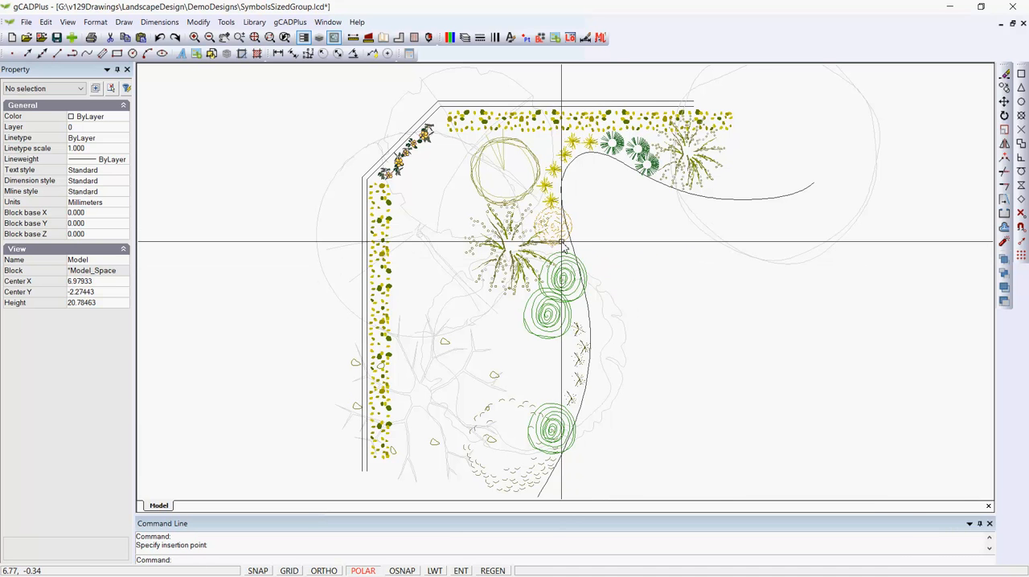
scroll(556, 228, "up", 3)
scroll(584, 238, "down", 2)
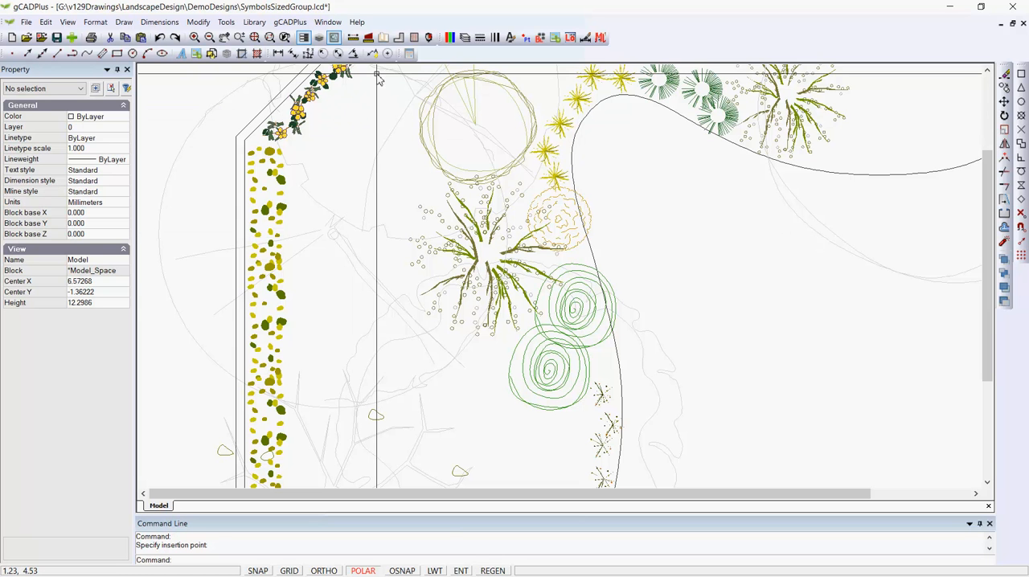
- Measure the distance across the orange mini shrub on the curved bed edge
left_click(353, 53)
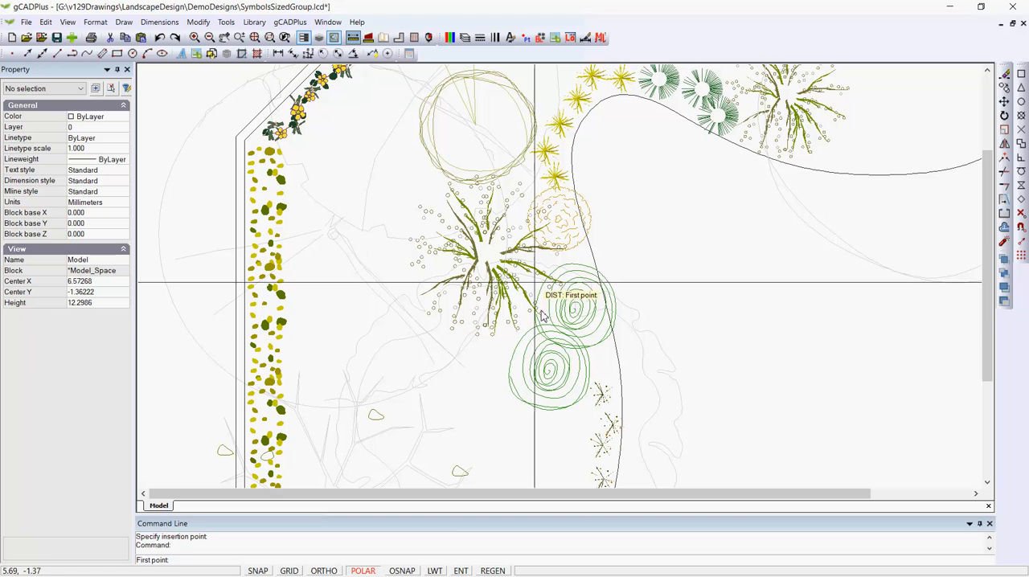
left_click(527, 228)
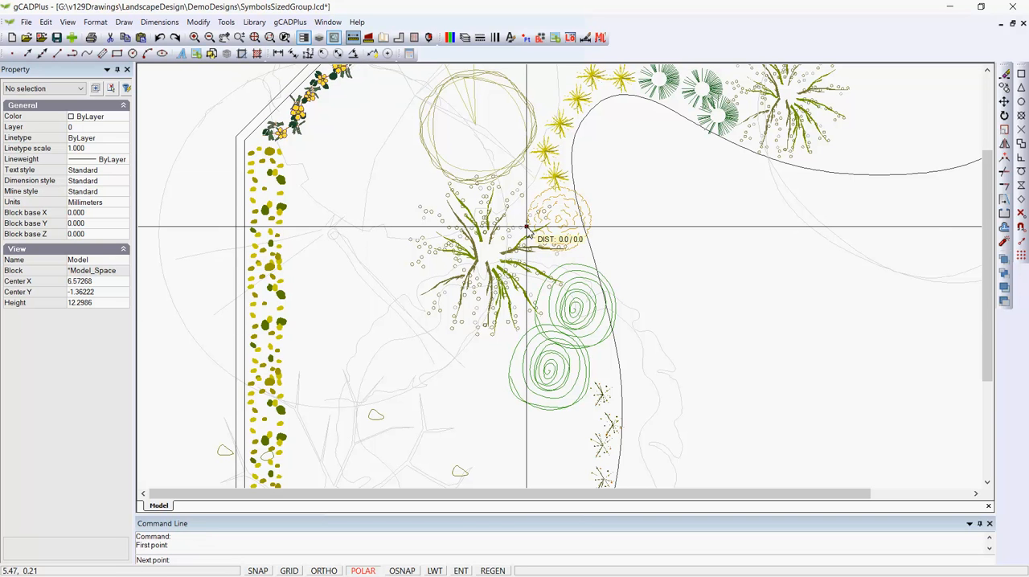
left_click(593, 212)
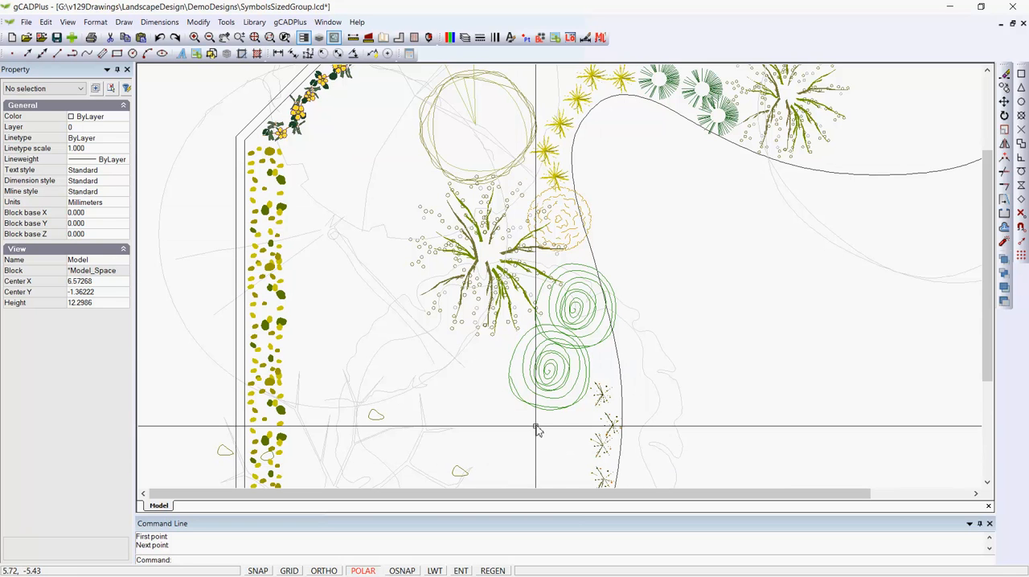
- Scale the medium shrub beside the orange mini shrub freehand about its centre to roughly three-quarters size, using a reference point
left_click(535, 255)
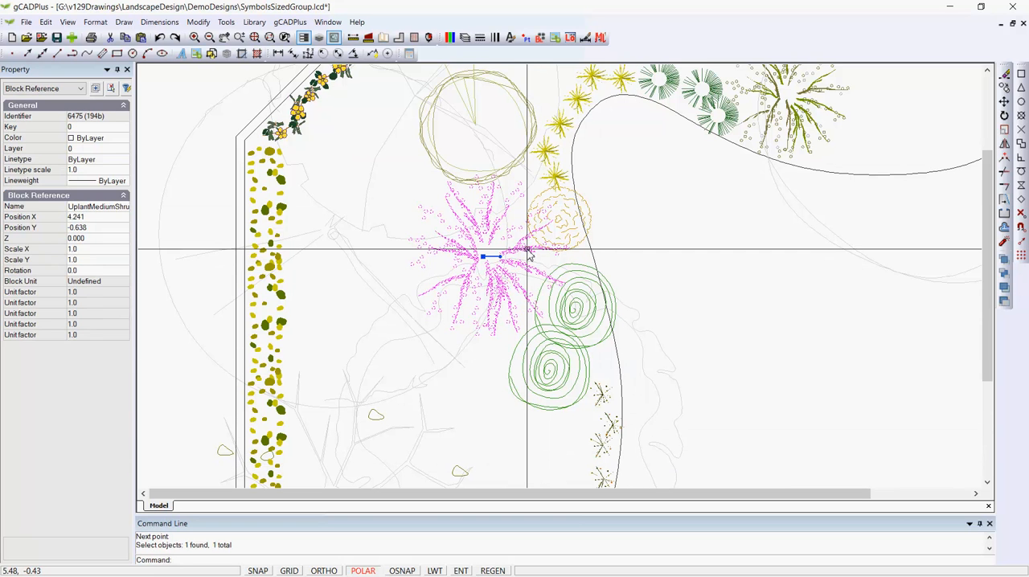
right_click(528, 251)
left_click(555, 337)
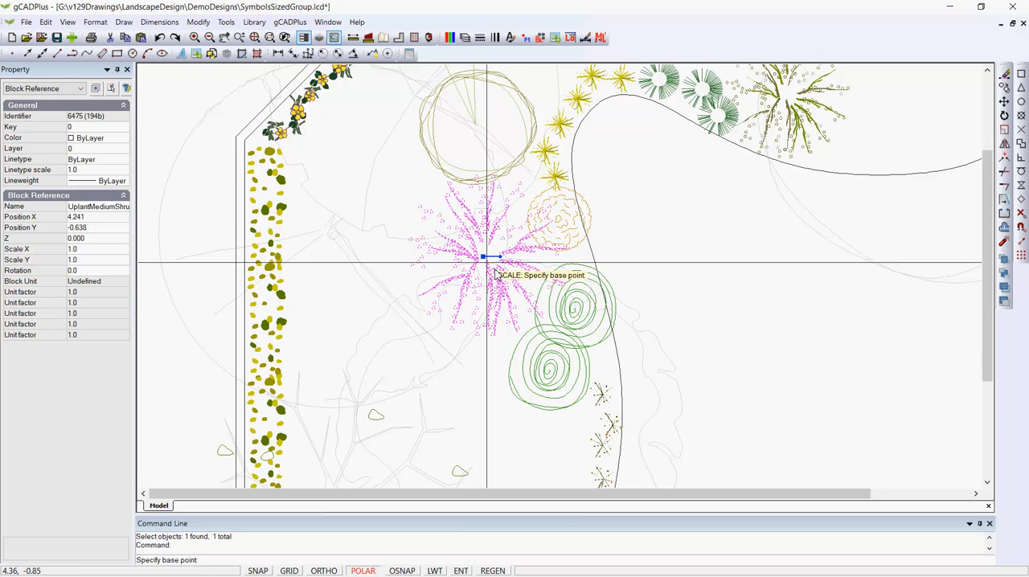
left_click(549, 344)
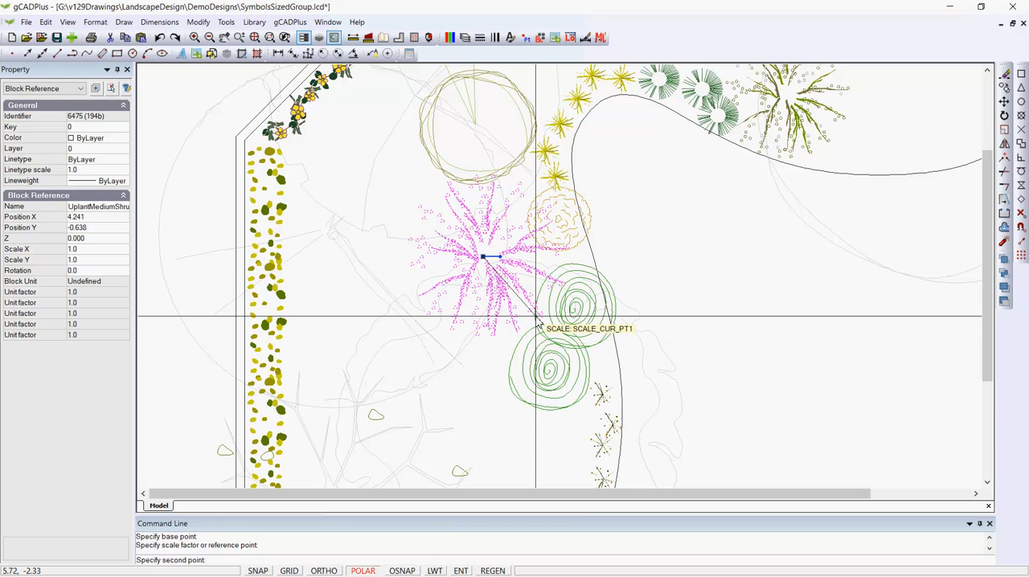
left_click(525, 299)
key("Escape")
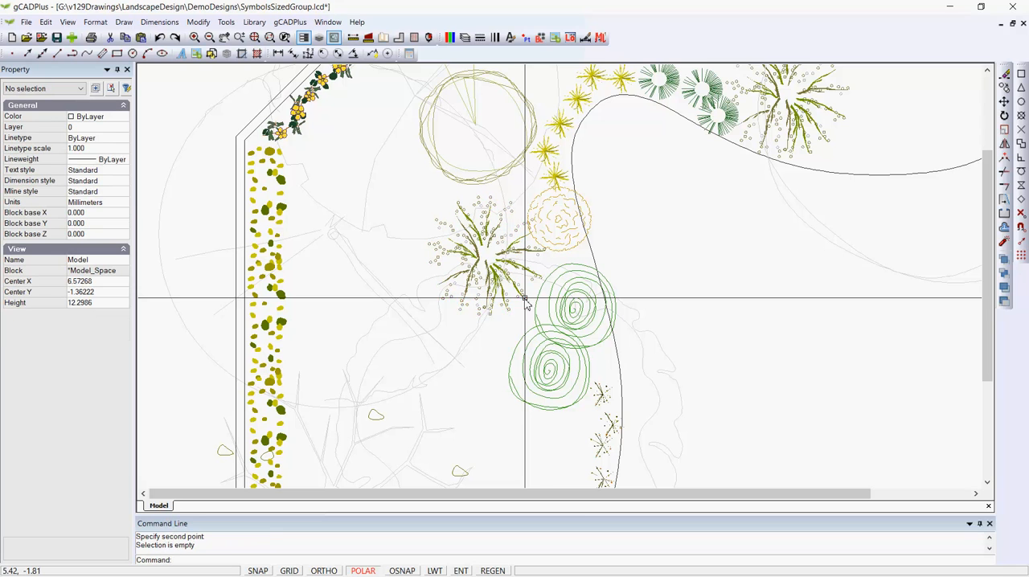